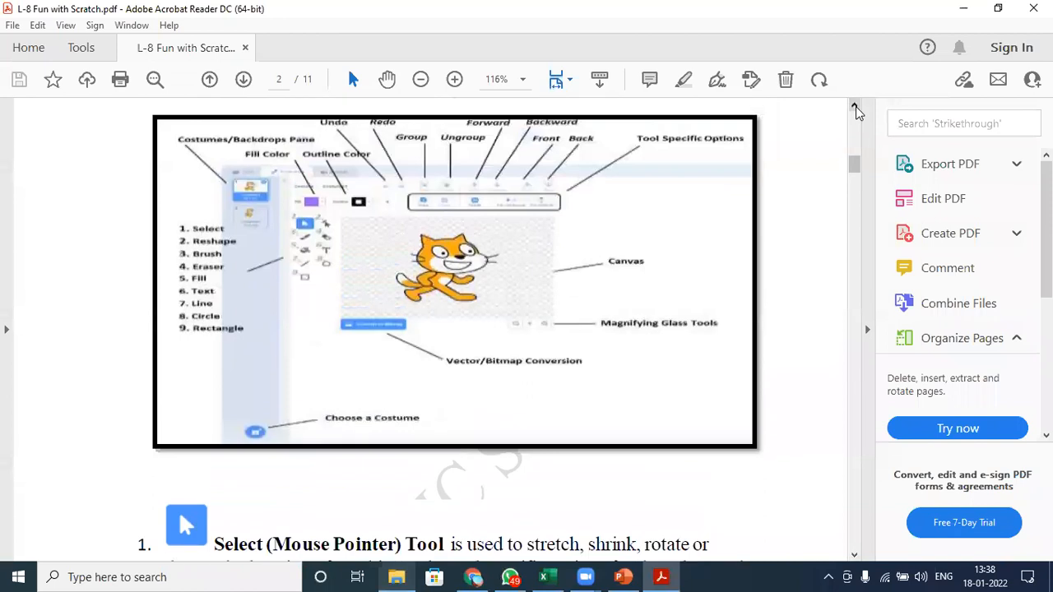
Step: Switch to Scratch and open the cat sprite's costumes for editing
left_click(26, 575)
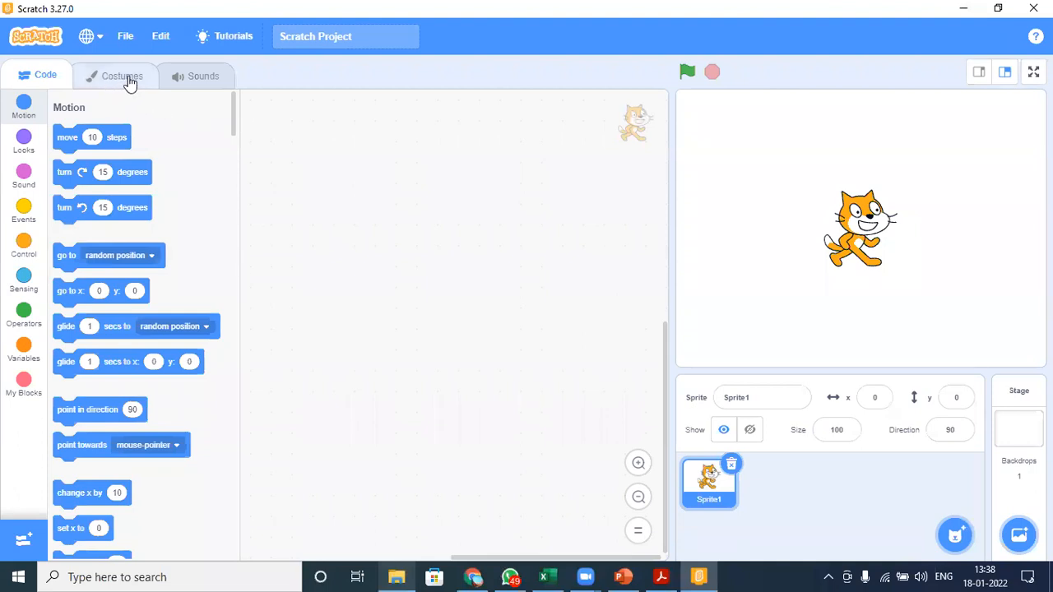
left_click(120, 83)
Step: Flip the cat drawing in costume1 vertically and horizontally, then flip it back upright
left_click(555, 158)
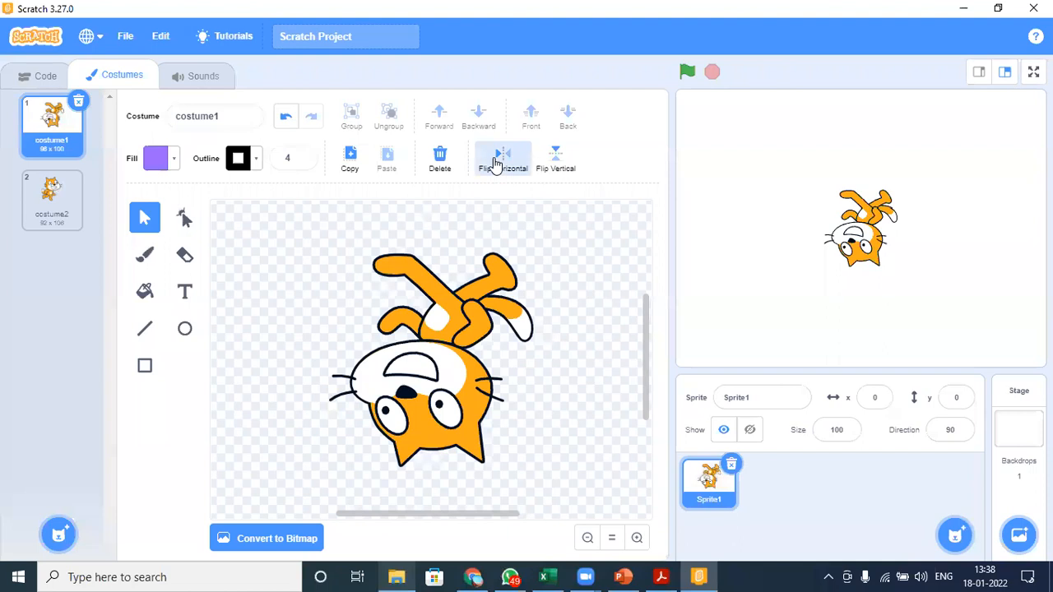
left_click(496, 160)
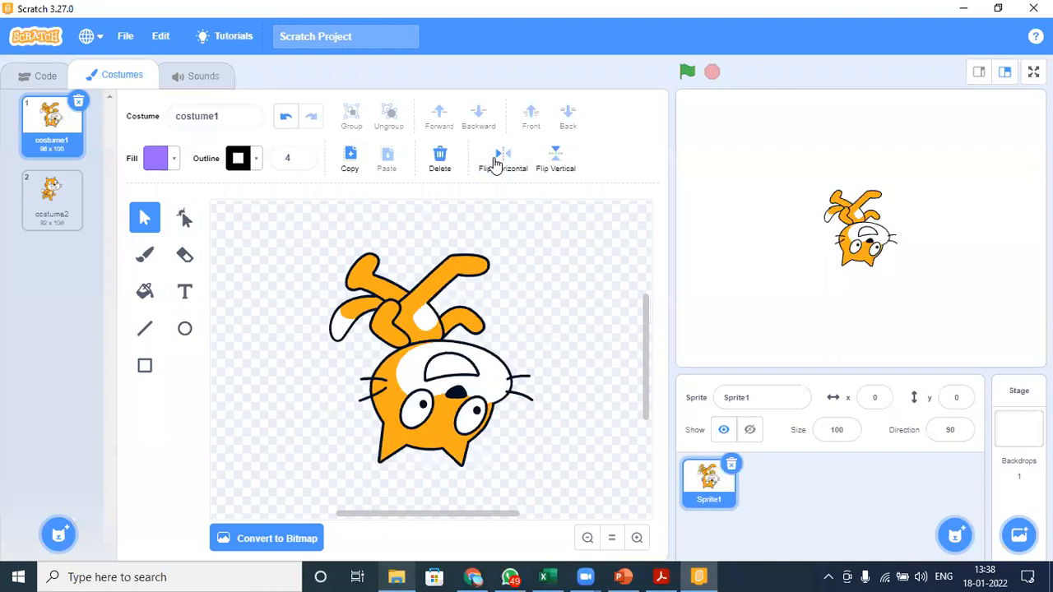
left_click(556, 164)
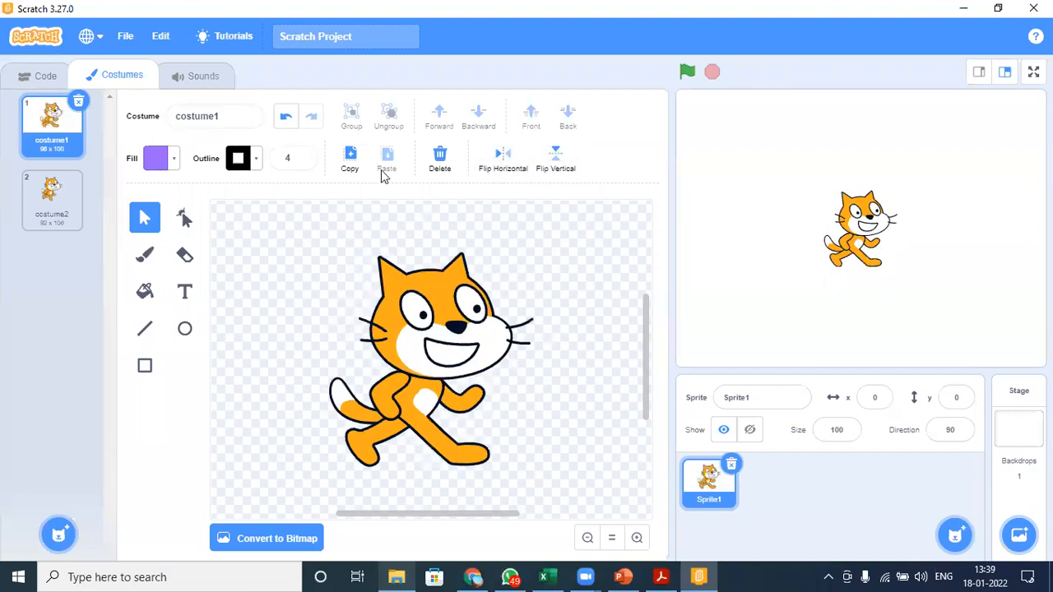
left_click(220, 117)
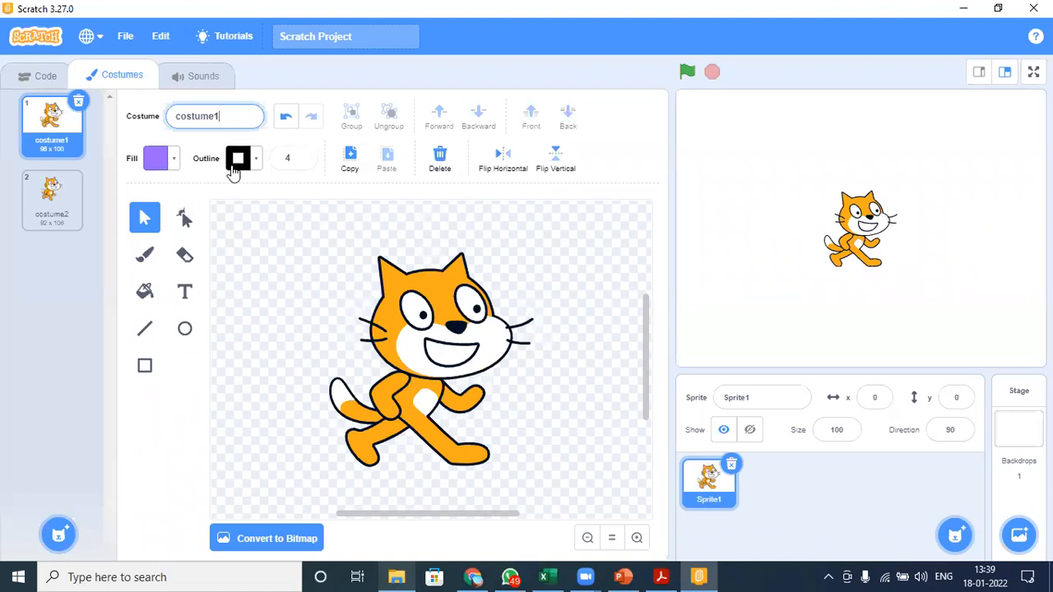
left_click(258, 164)
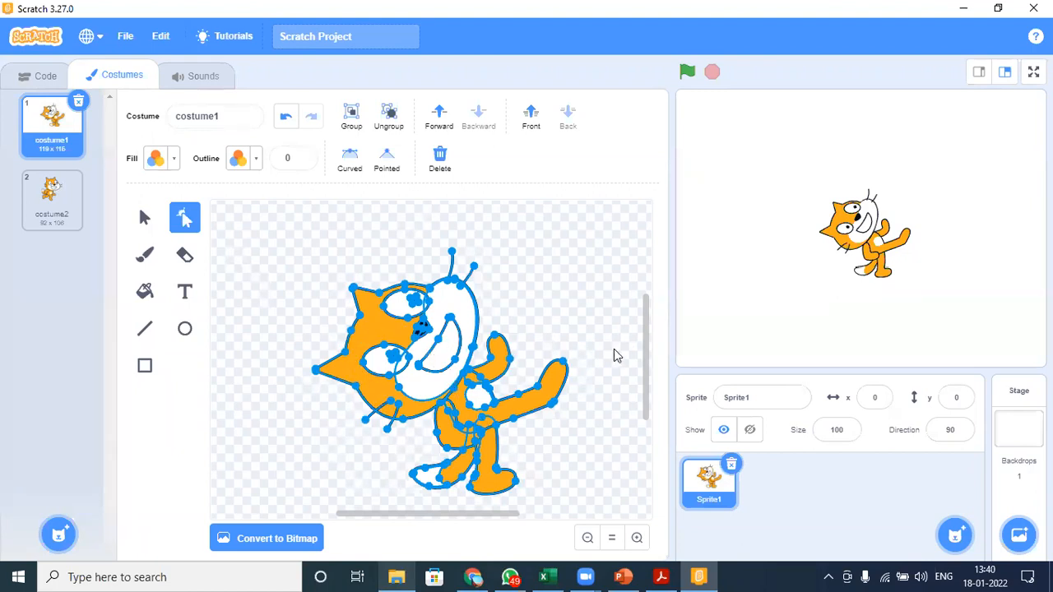
Step: Rotate the whole selected cat upright and move it to the right part of the canvas, then deselect it
key("v")
left_click_drag(550, 446, 574, 507)
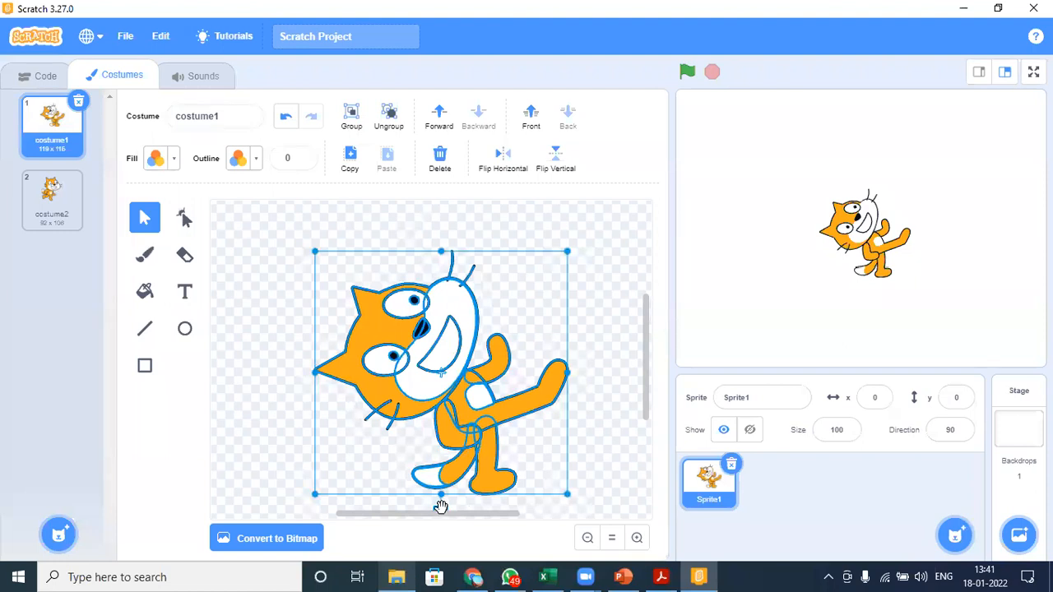
left_click_drag(442, 515, 319, 446)
left_click_drag(456, 308, 541, 296)
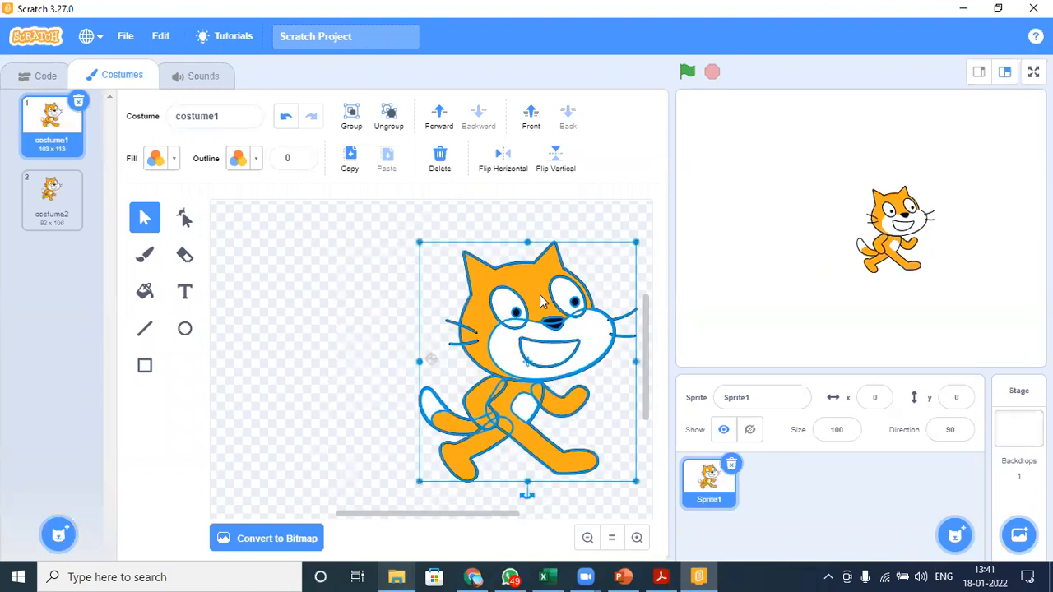
left_click(277, 313)
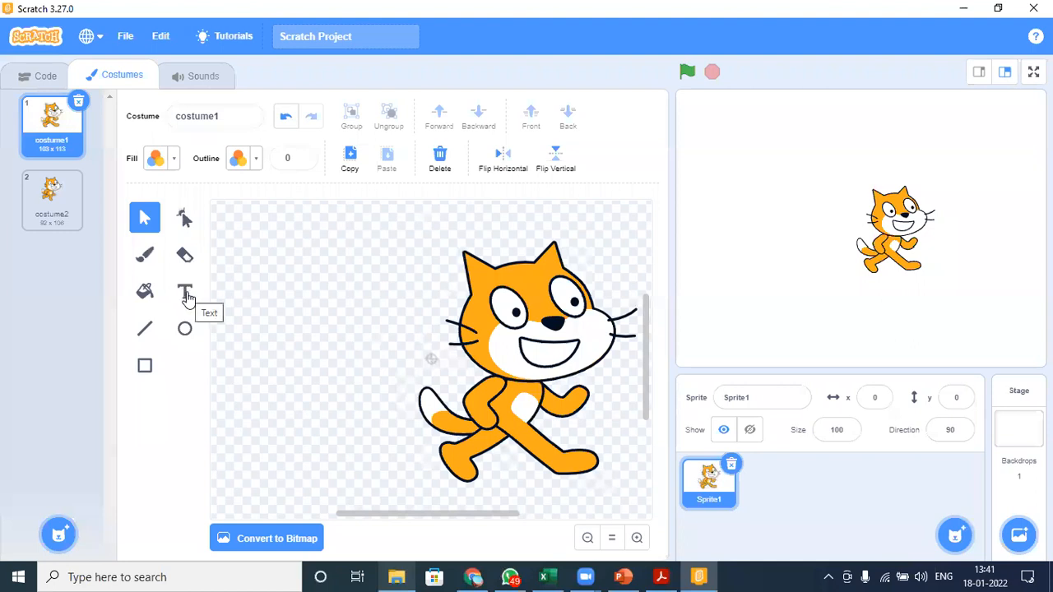
Step: Draw a purple filled circle without outline in the empty canvas area beside the cat
left_click(185, 330)
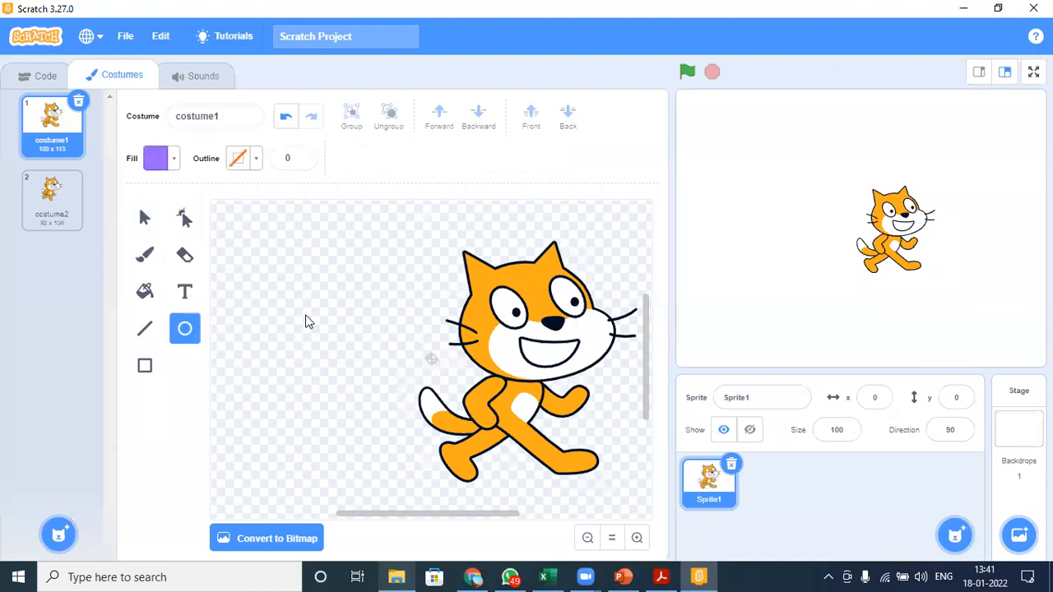
left_click_drag(263, 274, 380, 391)
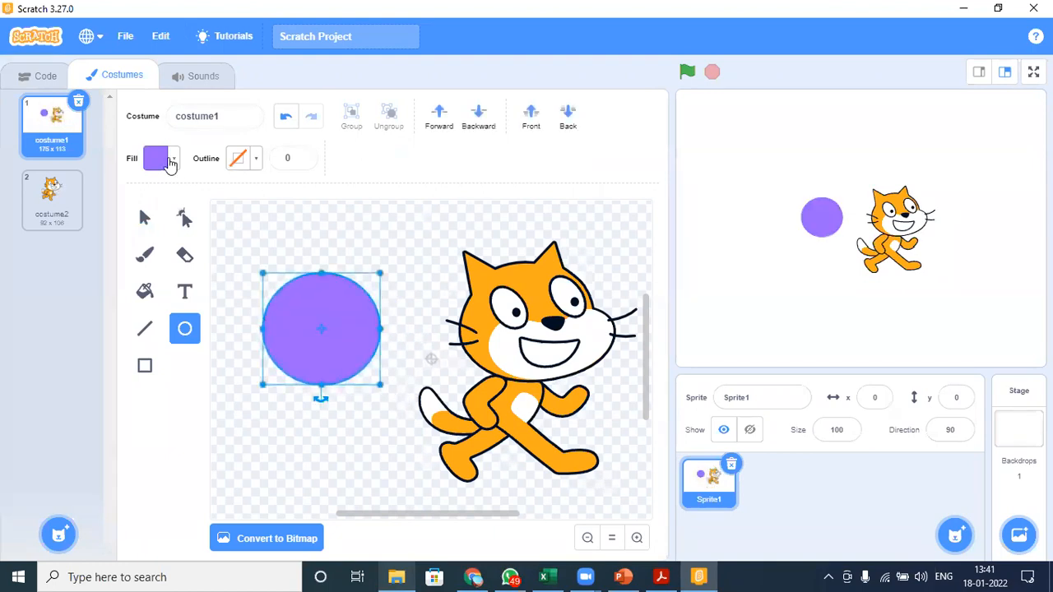
Step: Try a white fill, a horizontal gradient and a radial gradient on the circle
left_click(168, 161)
left_click_drag(139, 293, 105, 295)
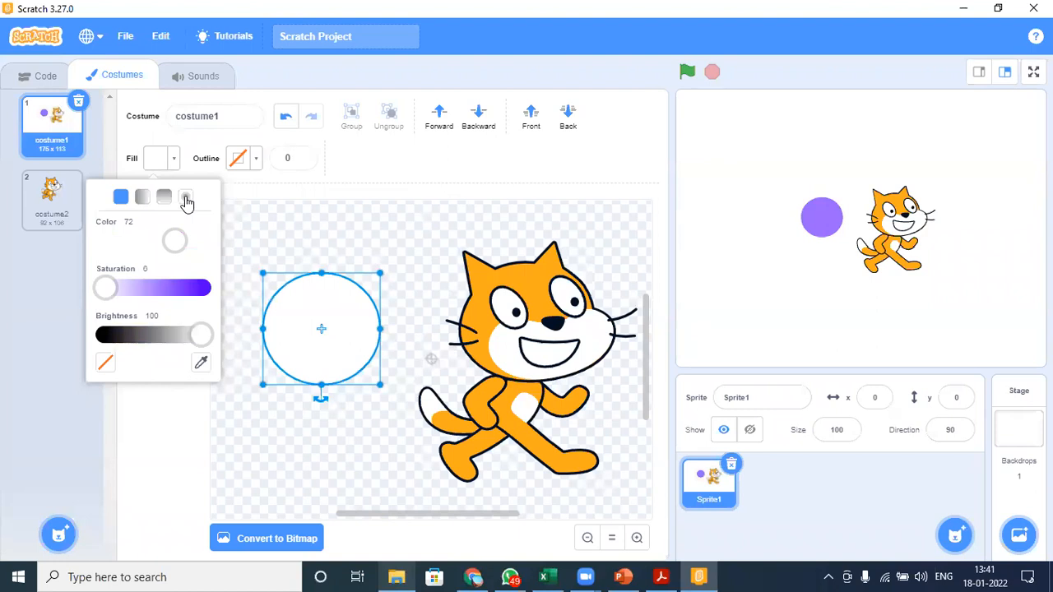
left_click(143, 202)
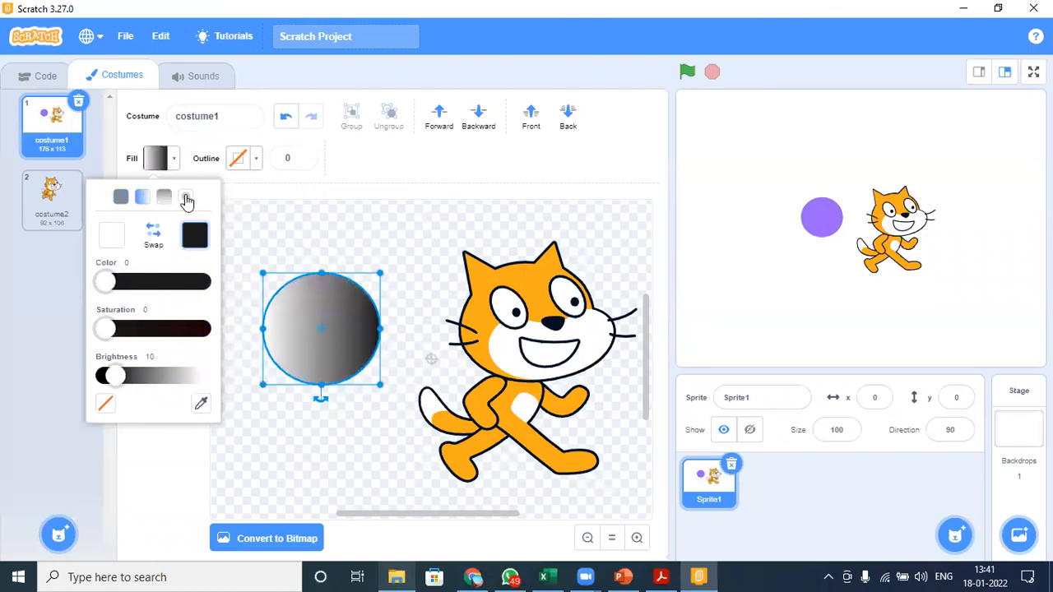
left_click(186, 201)
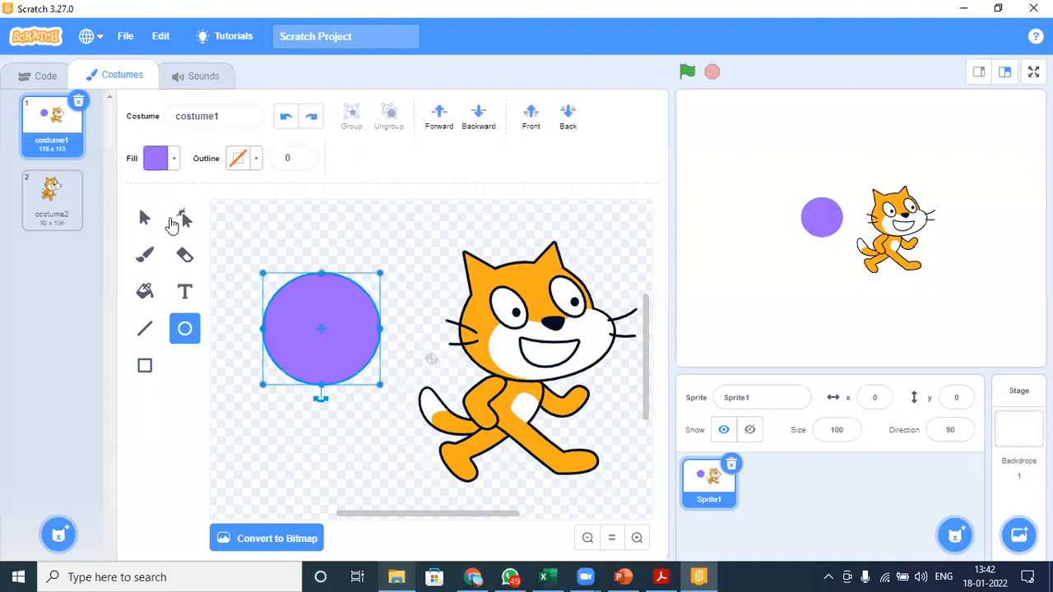
Step: Fill the circle with a solid lime green, using color value 24
left_click(146, 295)
left_click(173, 161)
left_click(129, 242)
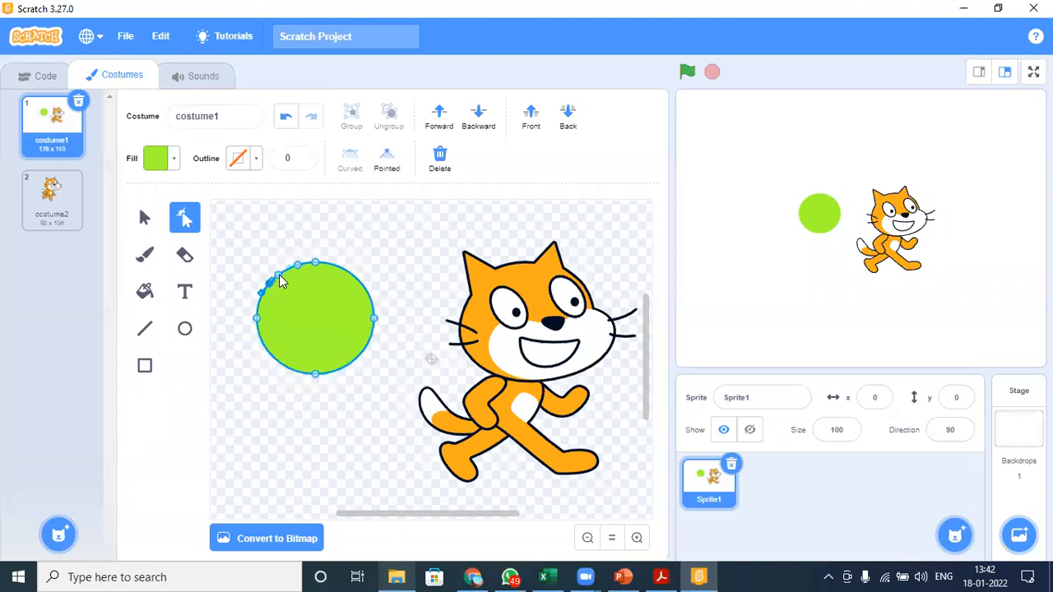
Step: Reshape the upper edge of the green circle into two pointed cat ears
left_click_drag(280, 275, 264, 254)
left_click(345, 273)
left_click_drag(340, 268, 349, 247)
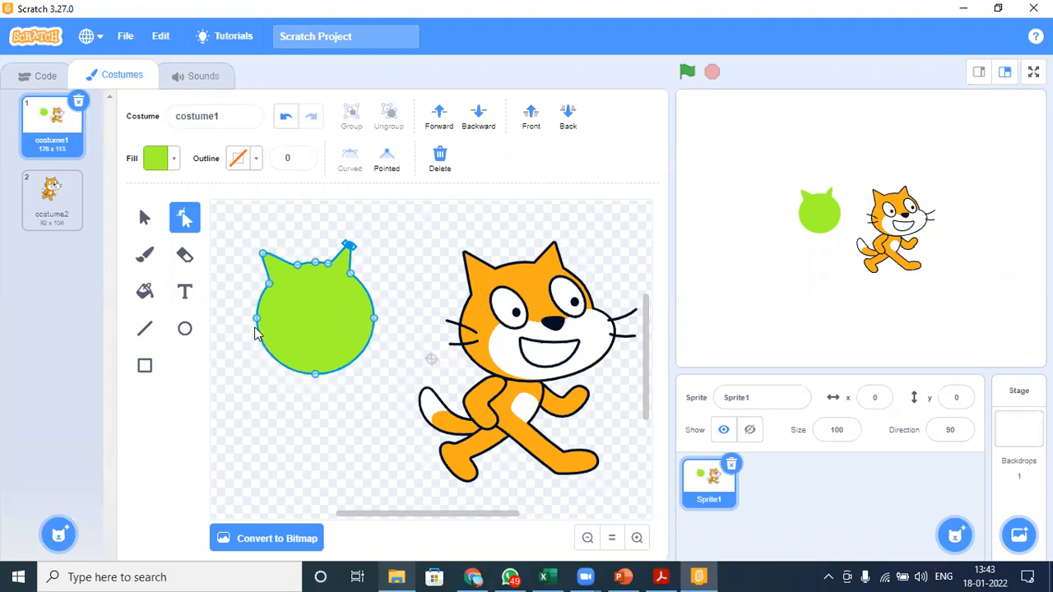
Step: Reshape the lower sides of the green head into a wider cheek and a protruding snout, then deselect it
left_click_drag(262, 343, 247, 322)
left_click_drag(369, 356, 377, 358)
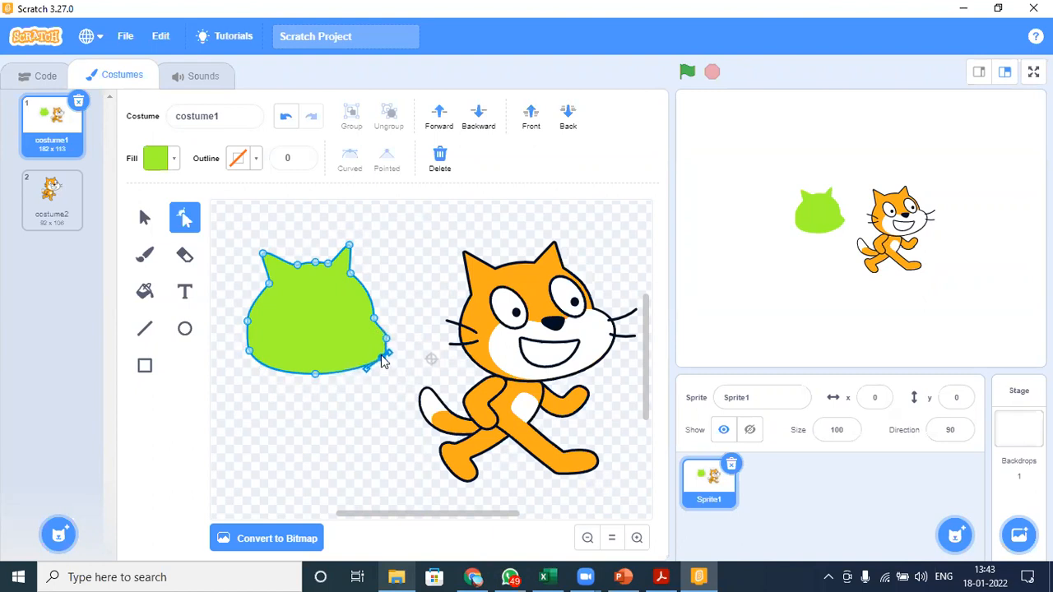
left_click(385, 335)
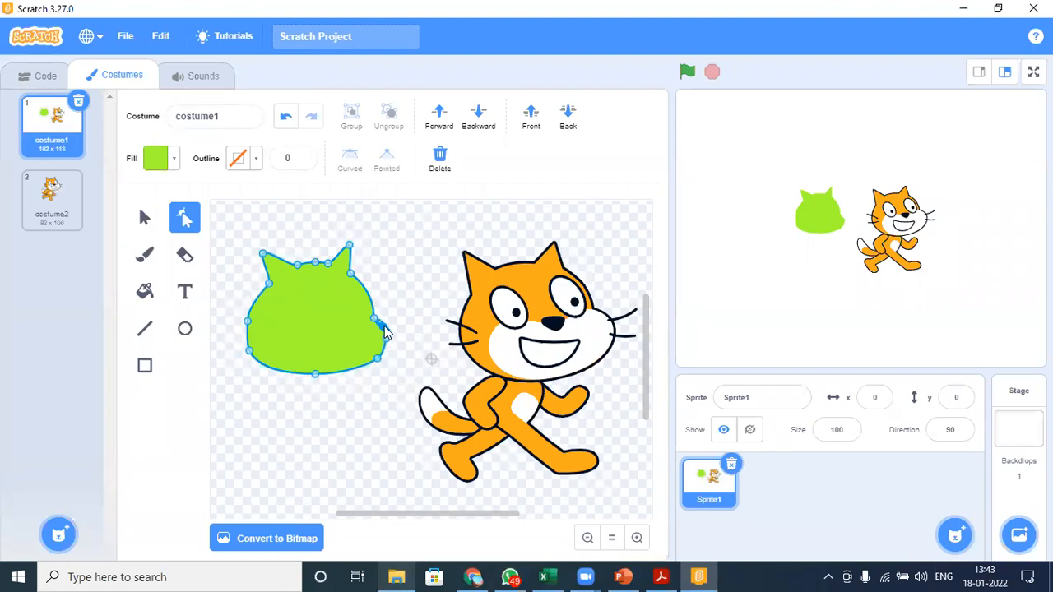
left_click(398, 366)
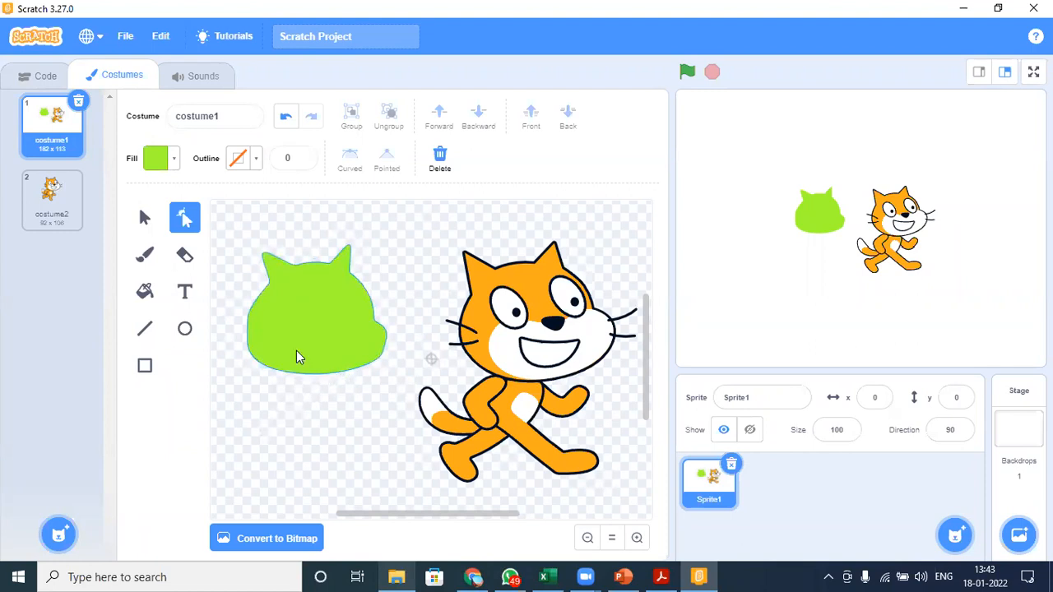
left_click(184, 329)
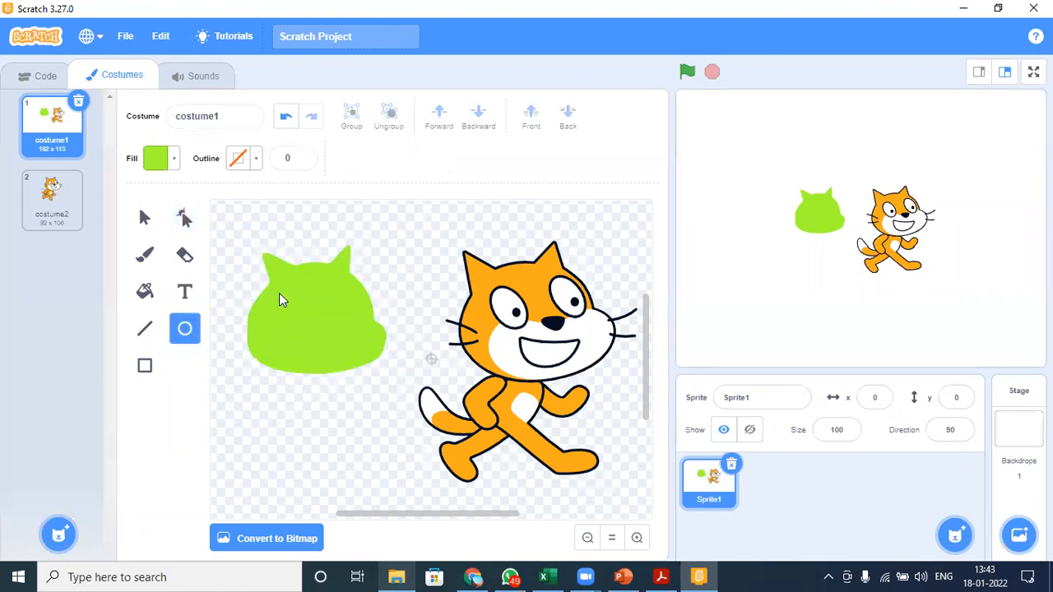
left_click_drag(280, 293, 231, 236)
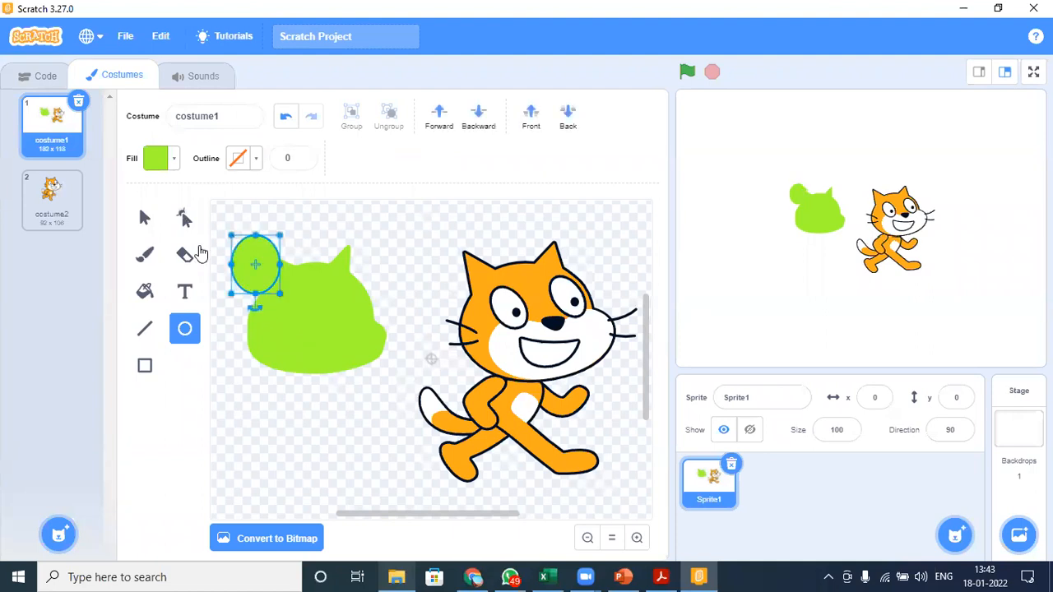
key("ctrl+z")
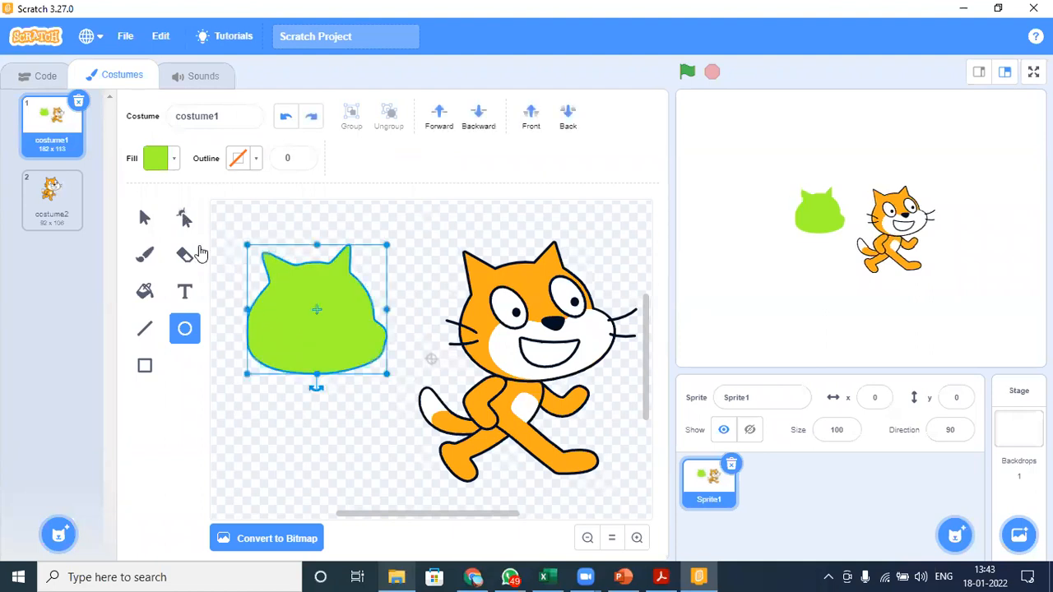
Step: Darken the cat head's fill to brightness 19 and deselect the shape
left_click(173, 160)
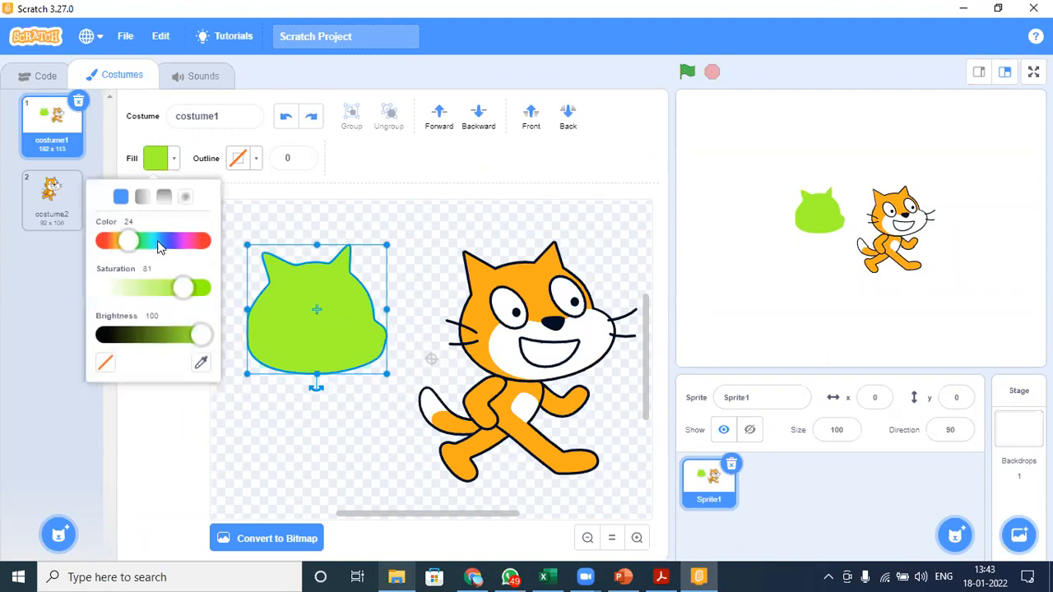
left_click(124, 335)
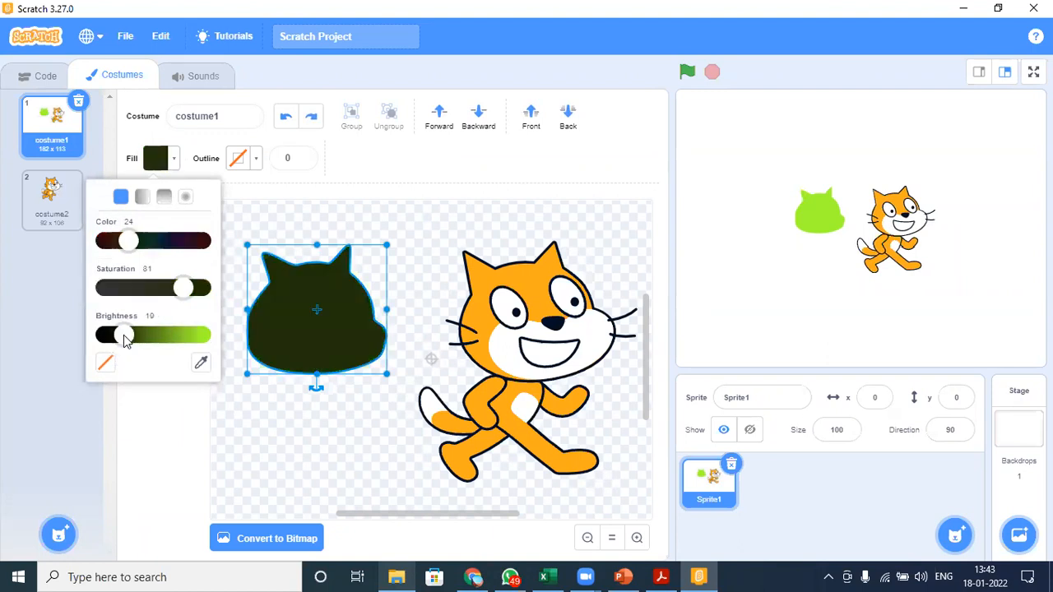
left_click(255, 210)
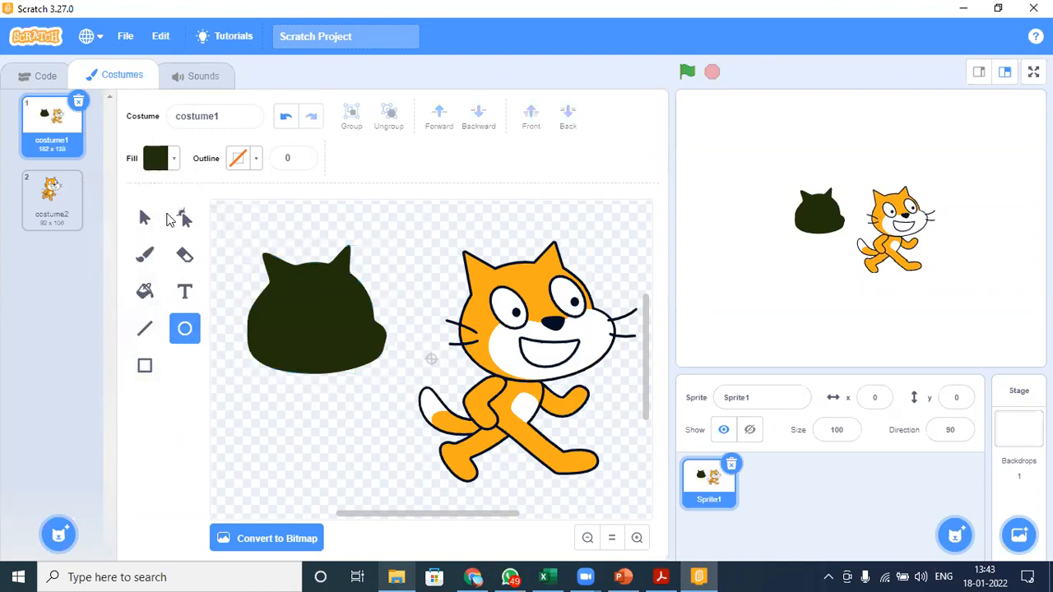
Step: Set the fill brightness to 64 with nothing selected and draw two green oval eyes on the dark head
left_click(144, 217)
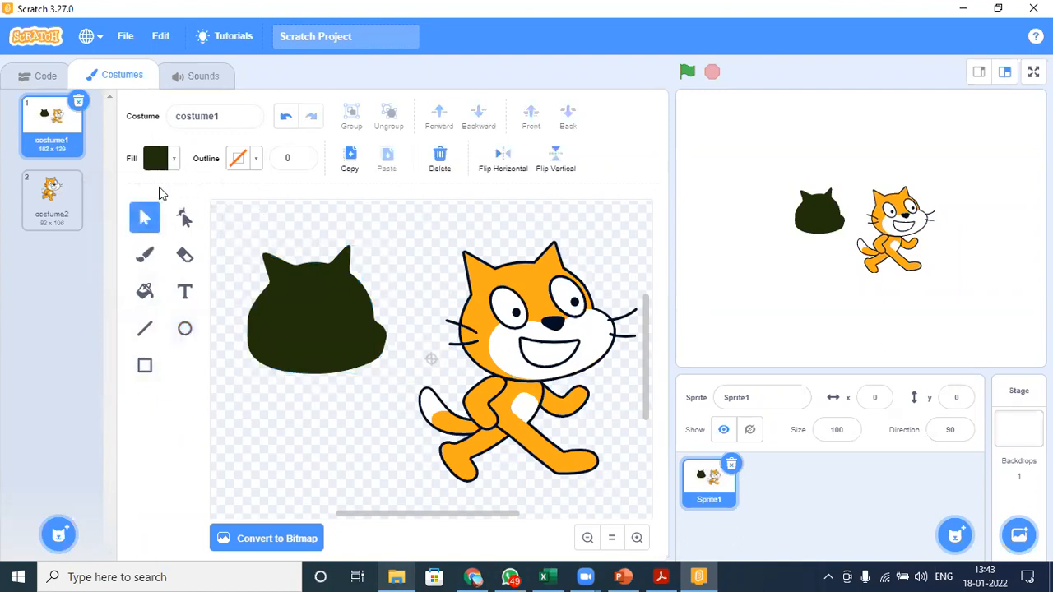
left_click(170, 163)
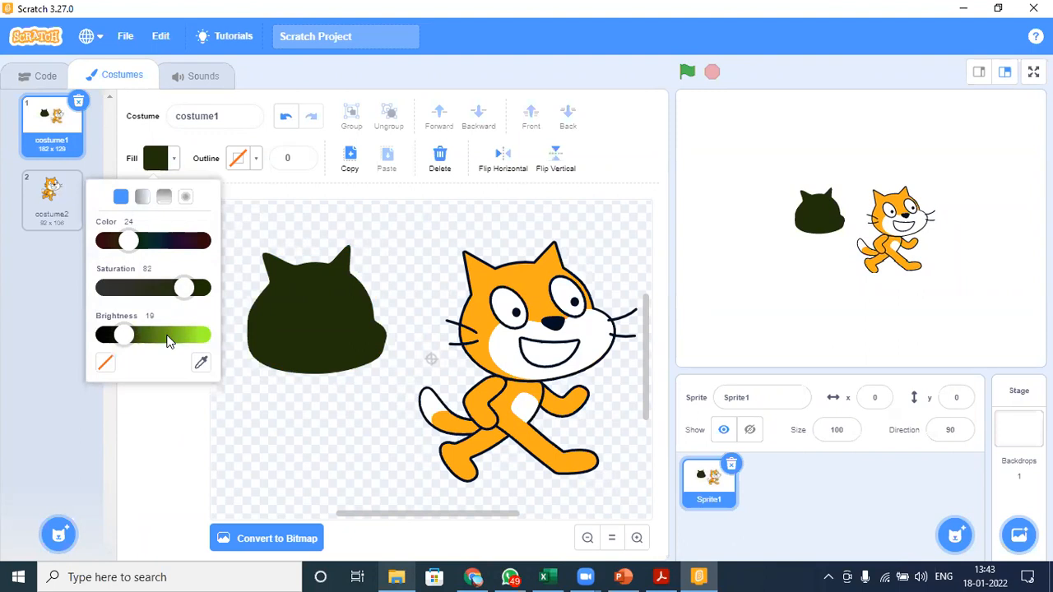
left_click(168, 341)
left_click(186, 337)
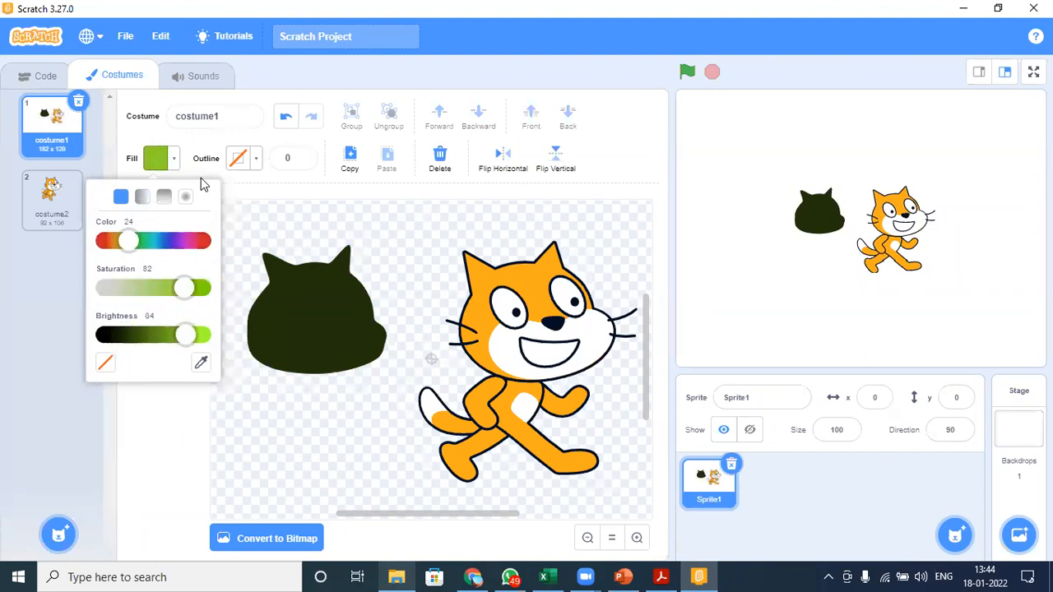
left_click(252, 208)
left_click(178, 321)
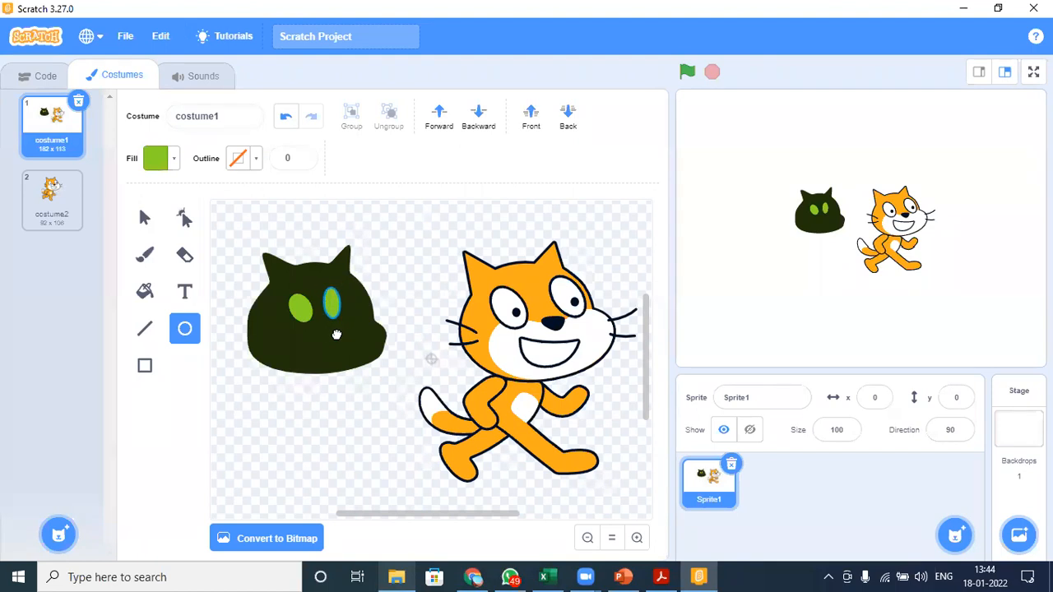
Step: Try to tilt, resize and reposition the right eye of the dark head to match the other one
left_click_drag(336, 334, 350, 281)
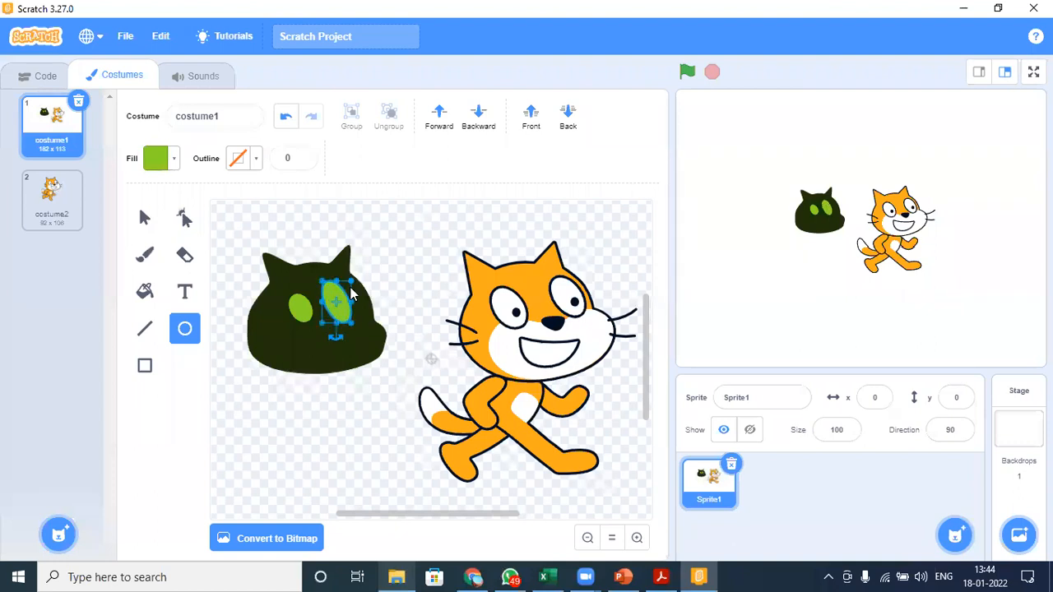
left_click_drag(347, 321, 335, 306)
left_click_drag(324, 316, 341, 318)
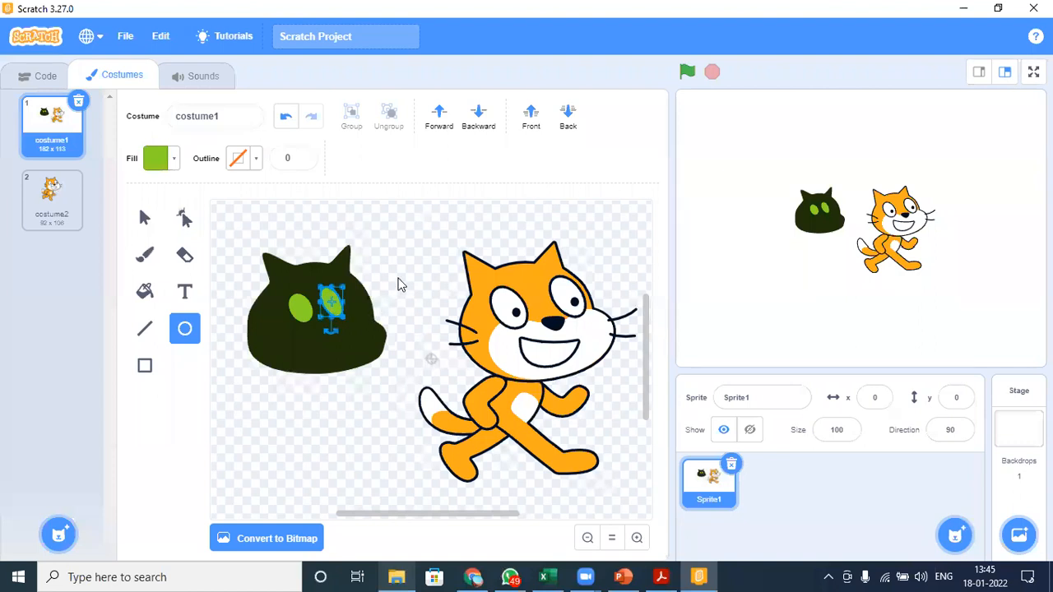
left_click(465, 209)
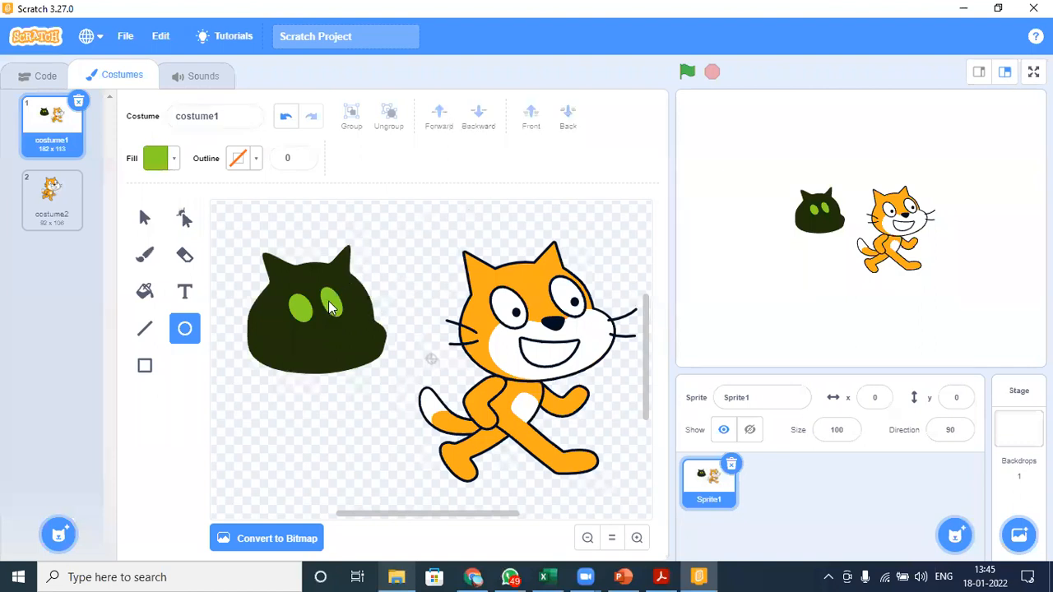
left_click_drag(329, 307, 339, 316)
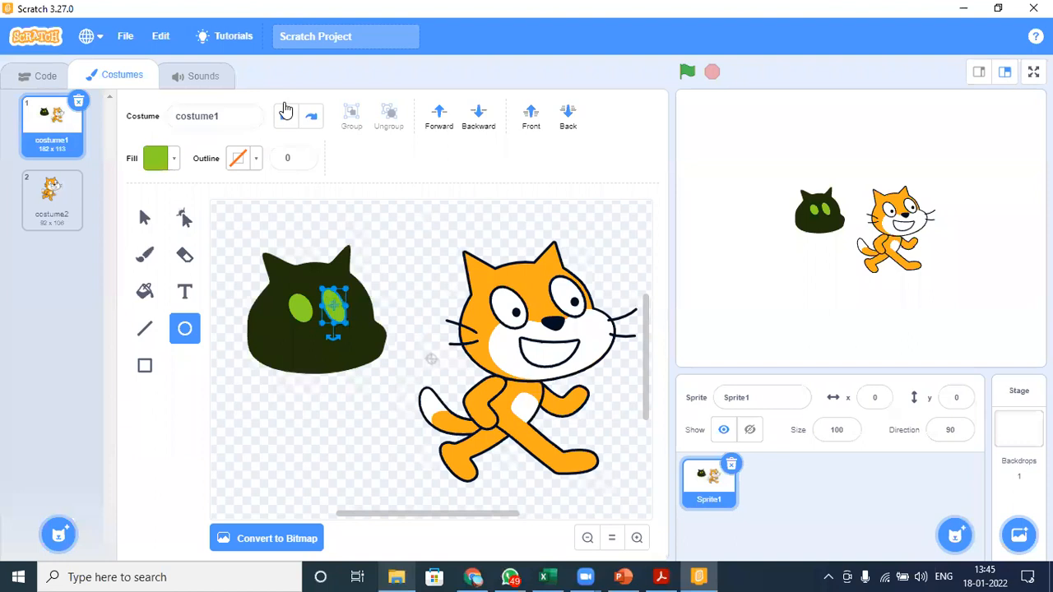
Step: Undo the right eye's adjustments and its drawing, leaving only the left eye on the head
left_click(284, 117)
left_click(284, 117)
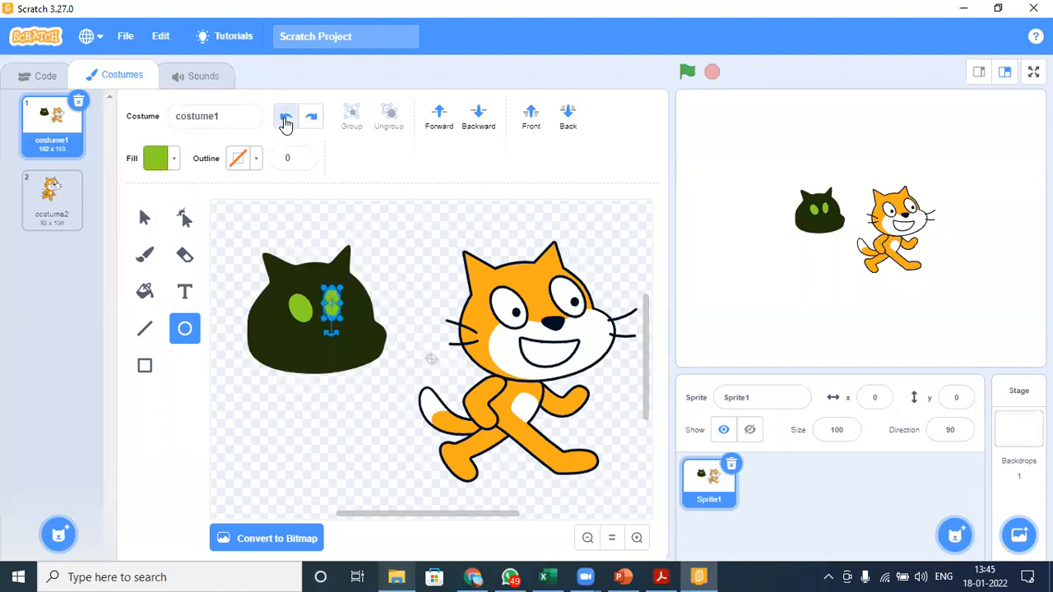
left_click(284, 118)
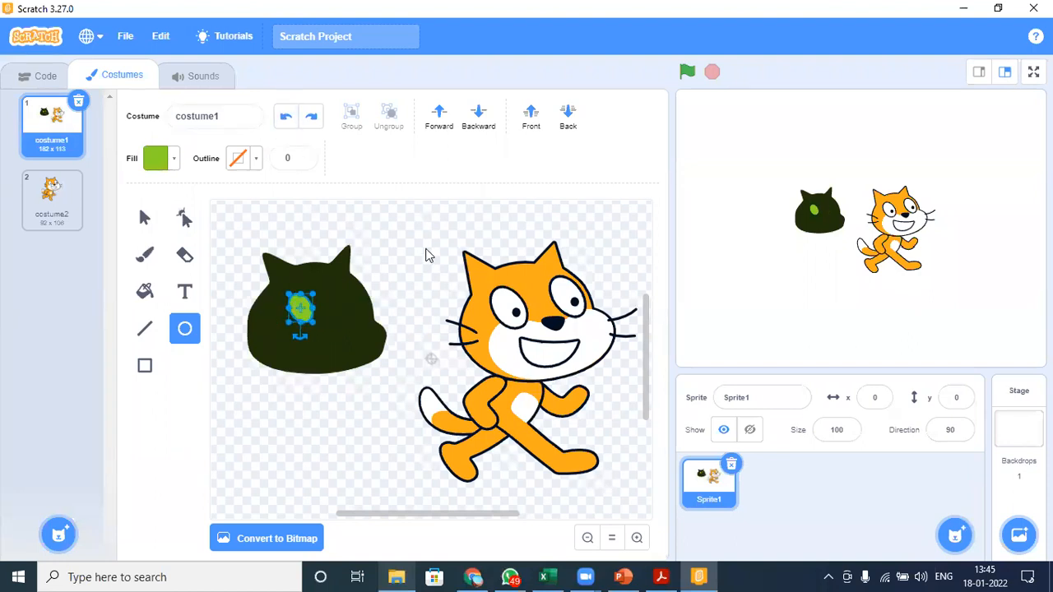
Step: Complete the dark cat head with a matching right green eye and recolour the head's fill to light pink
left_click(424, 250)
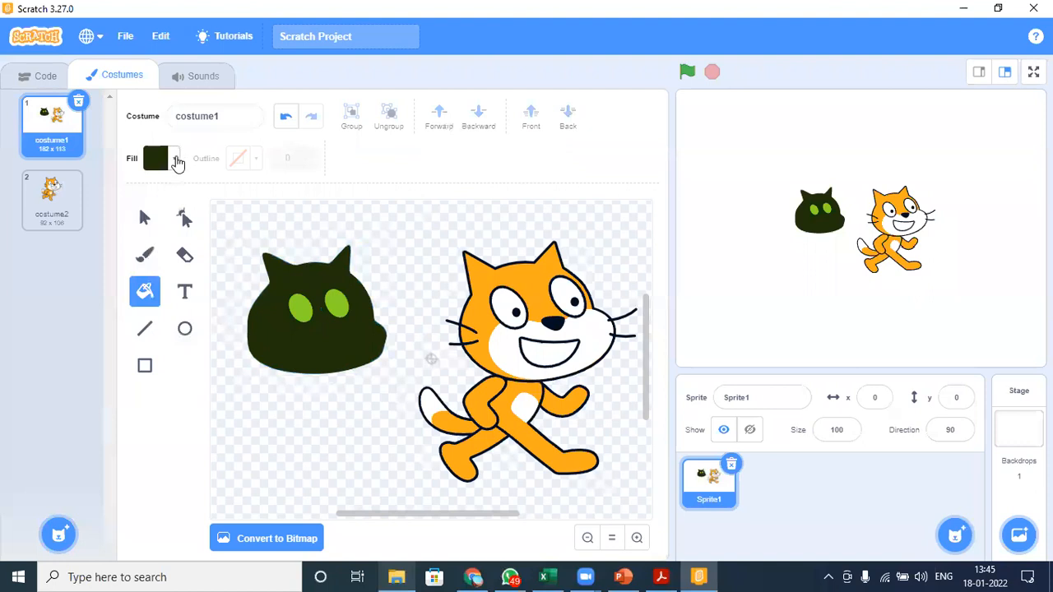
left_click(175, 161)
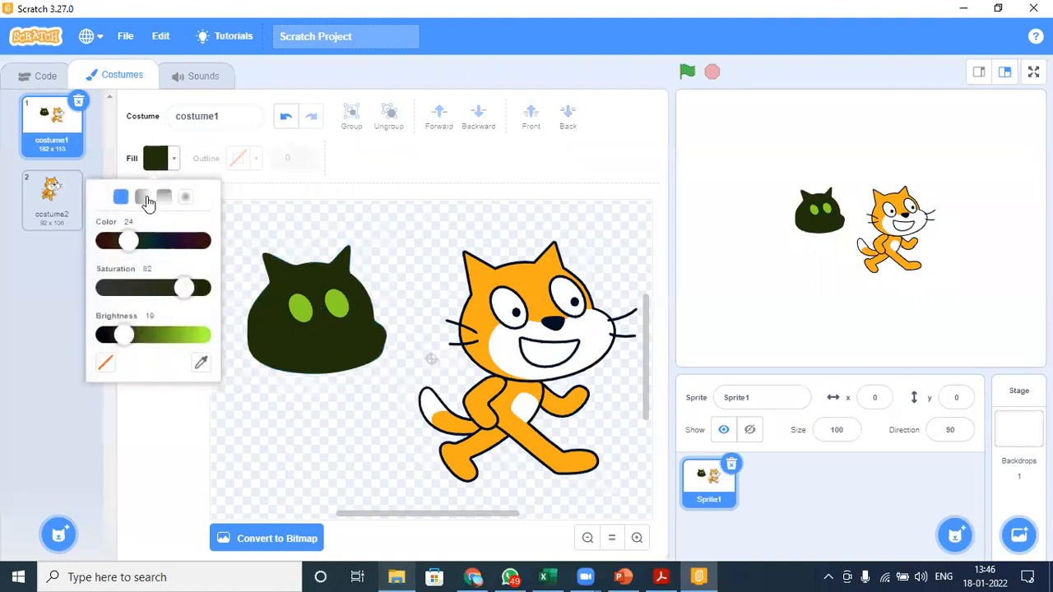
left_click_drag(131, 244, 192, 241)
left_click_drag(183, 287, 123, 288)
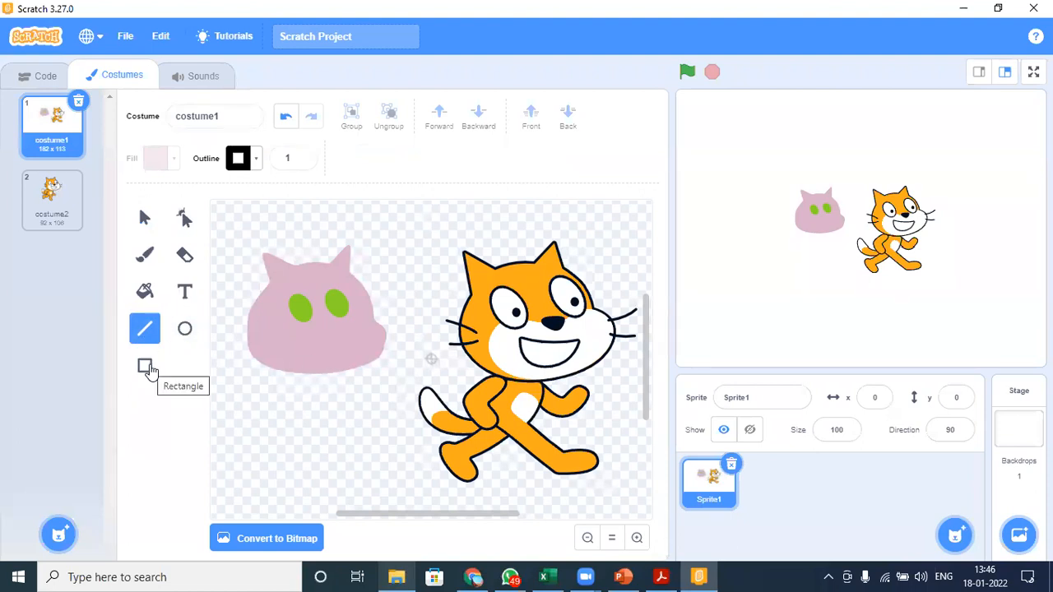
Step: Draw a dark maroon oval mouth reshaped into a smile and a small maroon nose above it, widened by its curve points
left_click(185, 329)
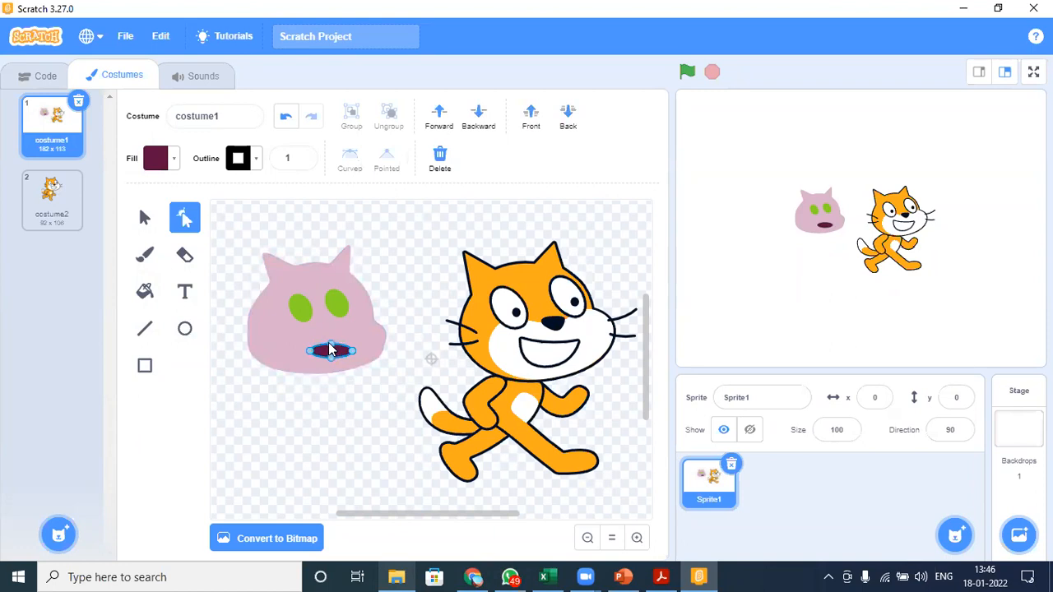
left_click_drag(330, 343, 332, 368)
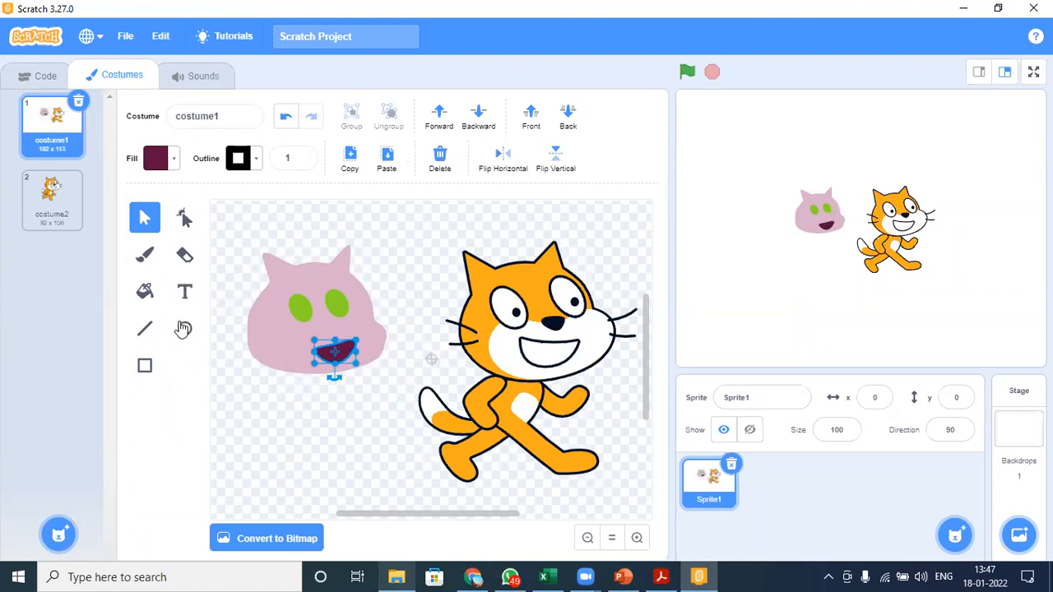
key("c")
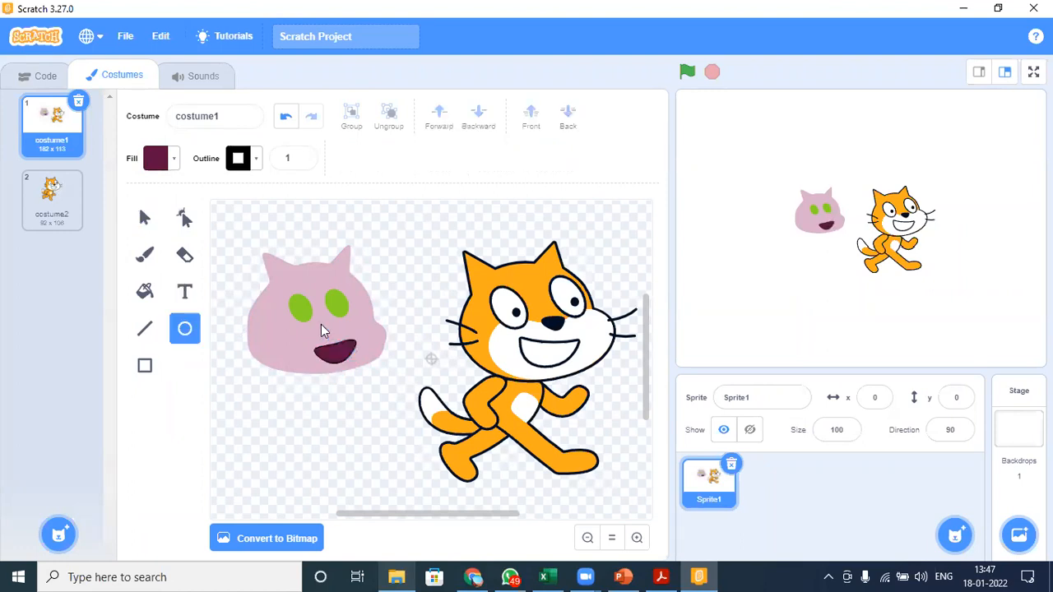
left_click_drag(327, 331, 333, 338)
key("r")
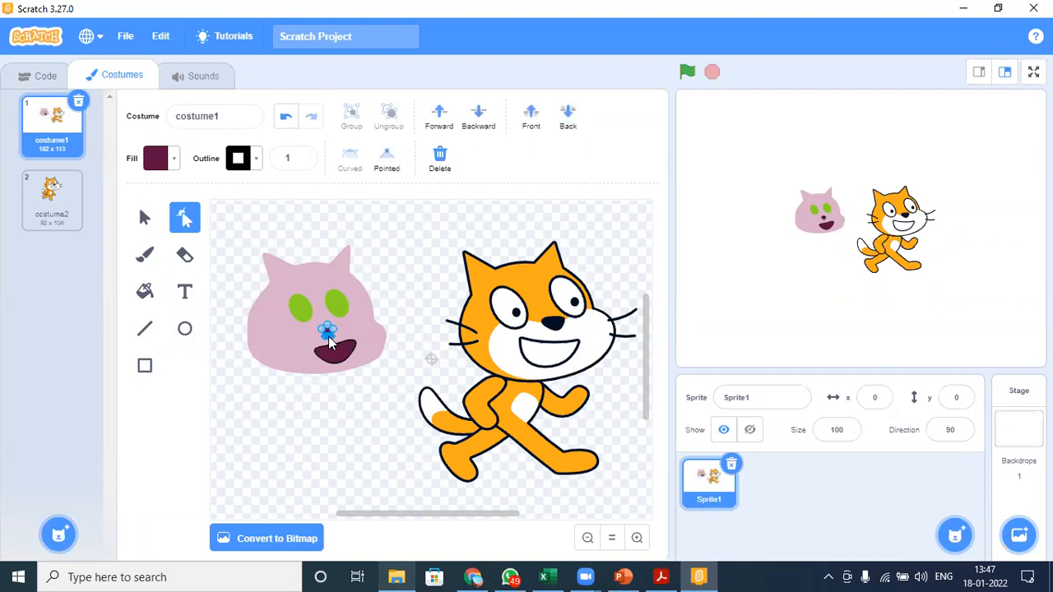
mouse_move(322, 330)
left_mouse_down()
mouse_move(337, 330)
mouse_move(328, 332)
left_mouse_up()
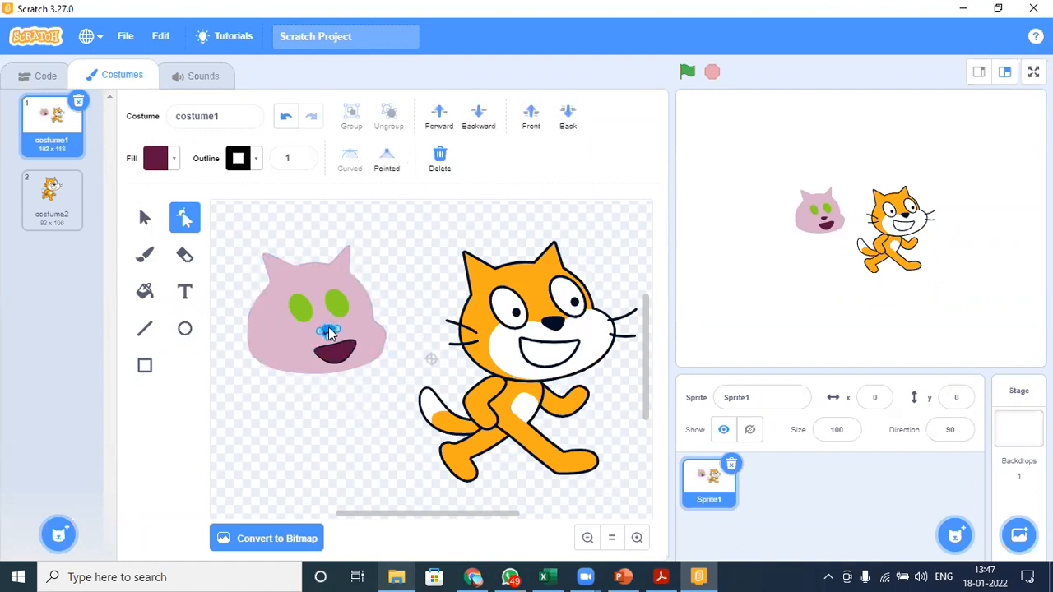